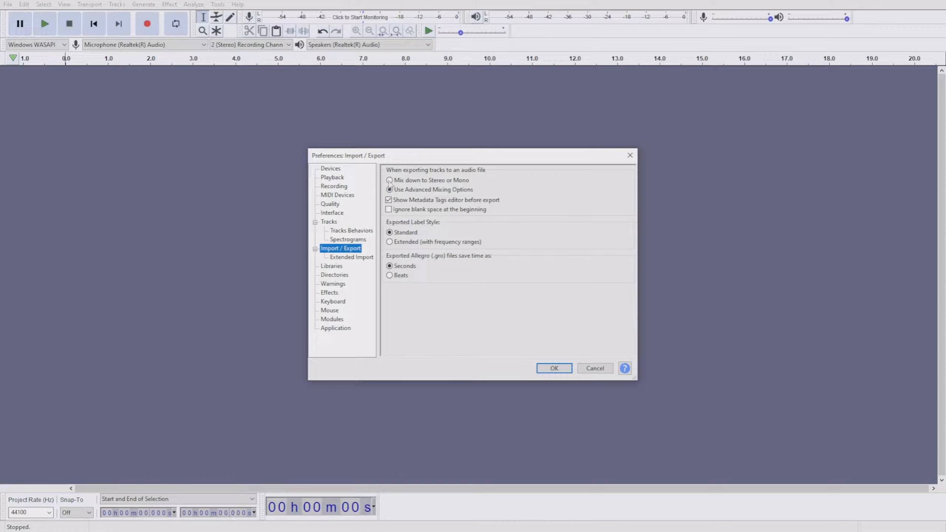
# Set audio export to use advanced mixing options in the Import/Export preferences and confirm
pyautogui.click(389, 180)
pyautogui.click(390, 190)
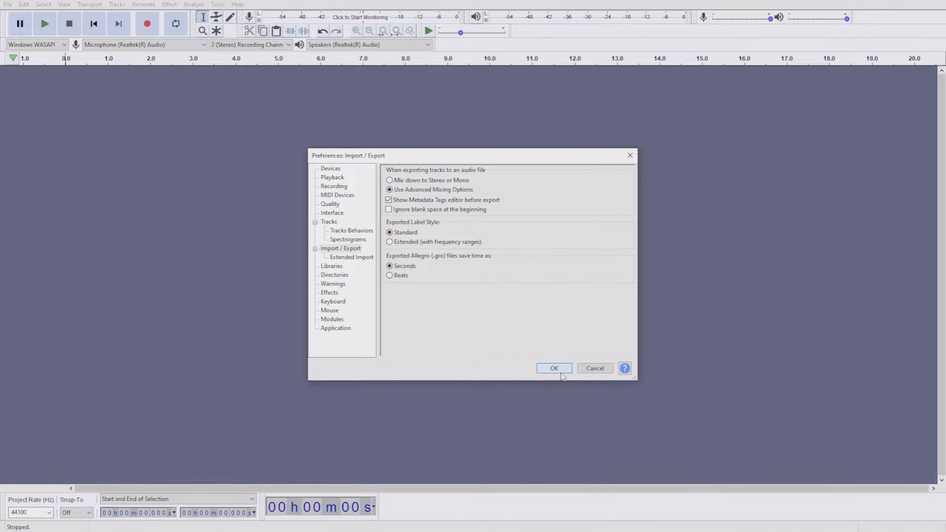
pyautogui.click(554, 368)
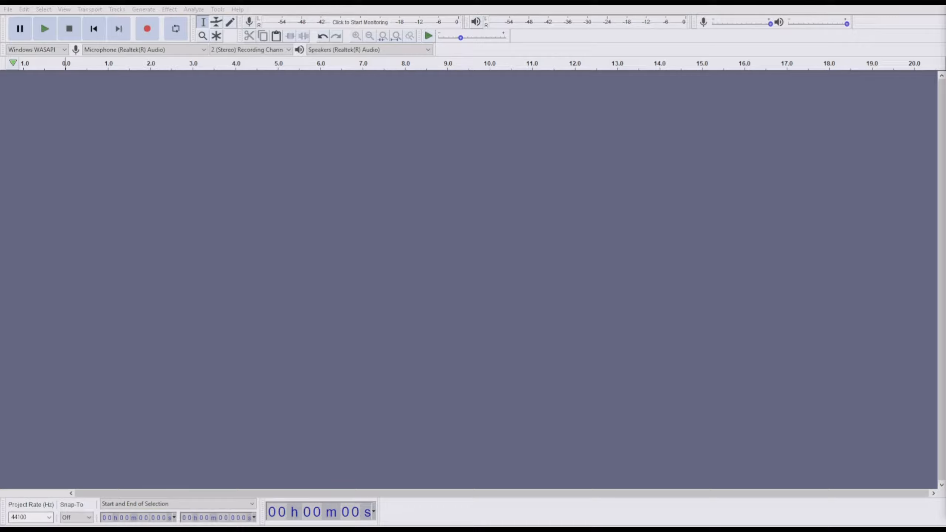
# Import the La Revancha song and split its stereo track into two mono tracks
pyautogui.moveTo(945, 431); pyautogui.dragTo(620, 358)
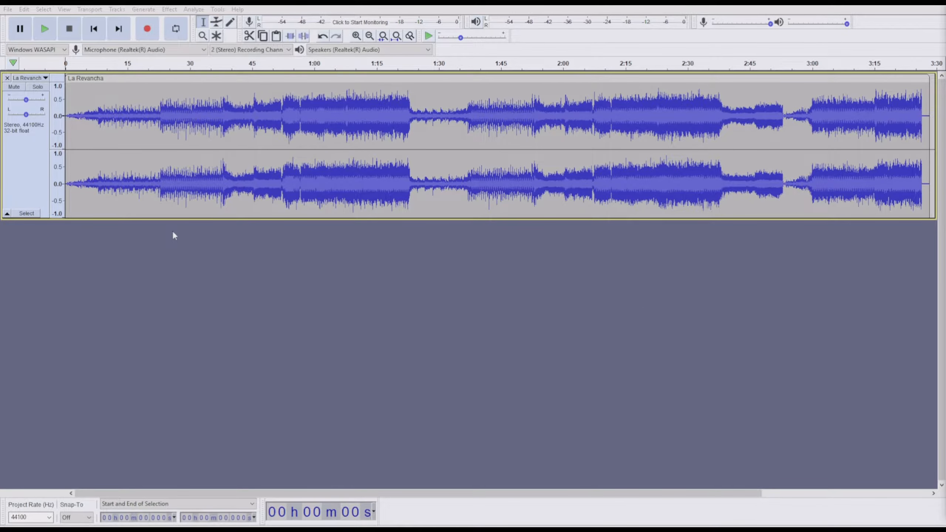
pyautogui.click(29, 178)
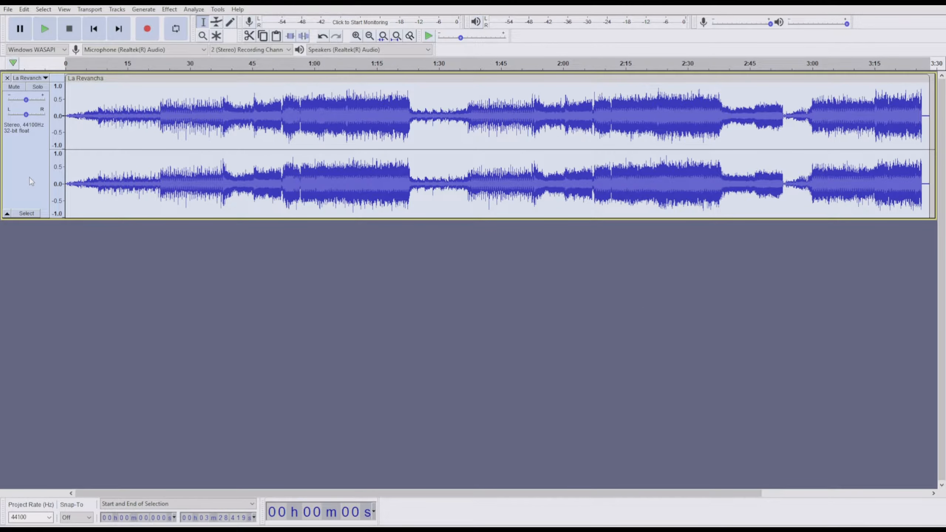
pyautogui.rightClick(30, 178)
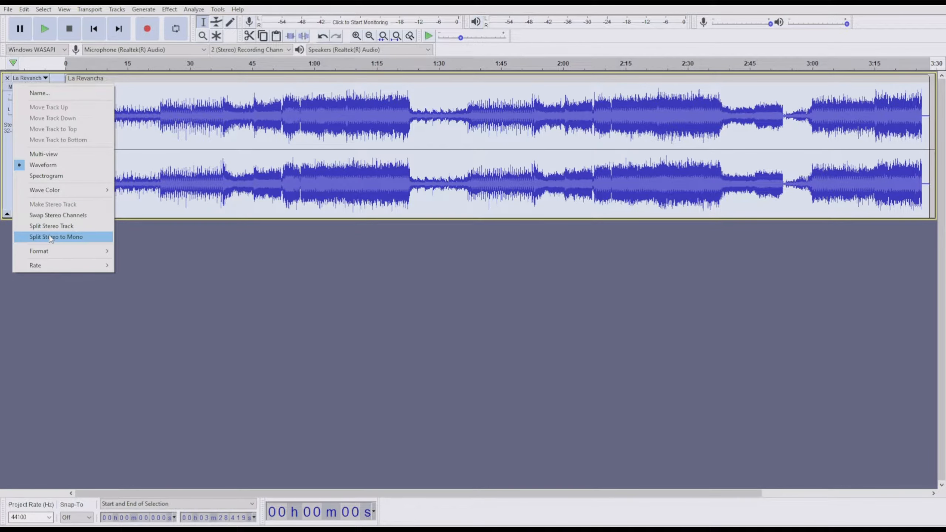
pyautogui.click(51, 238)
pyautogui.click(51, 202)
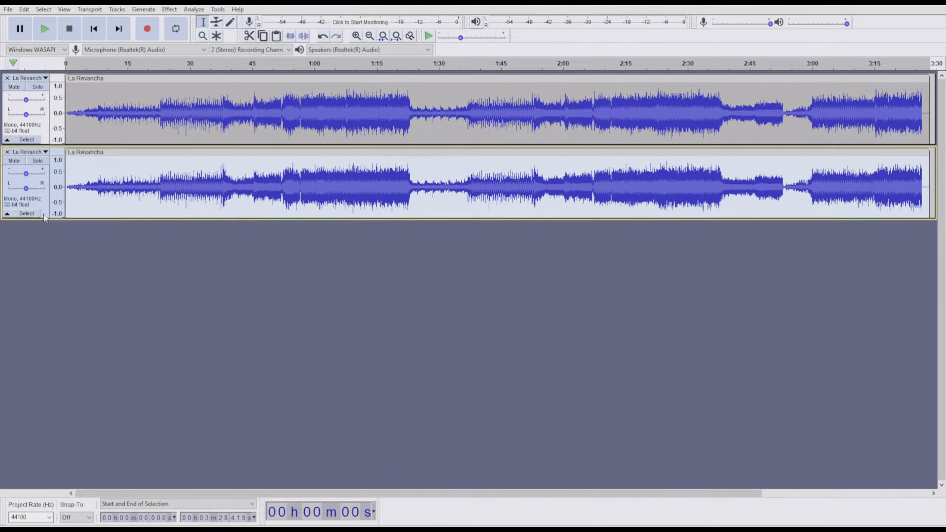
# Duplicate the selected mono track repeatedly to get six mono tracks of the song
pyautogui.press('space')
pyautogui.hotkey('ctrl', 'd')
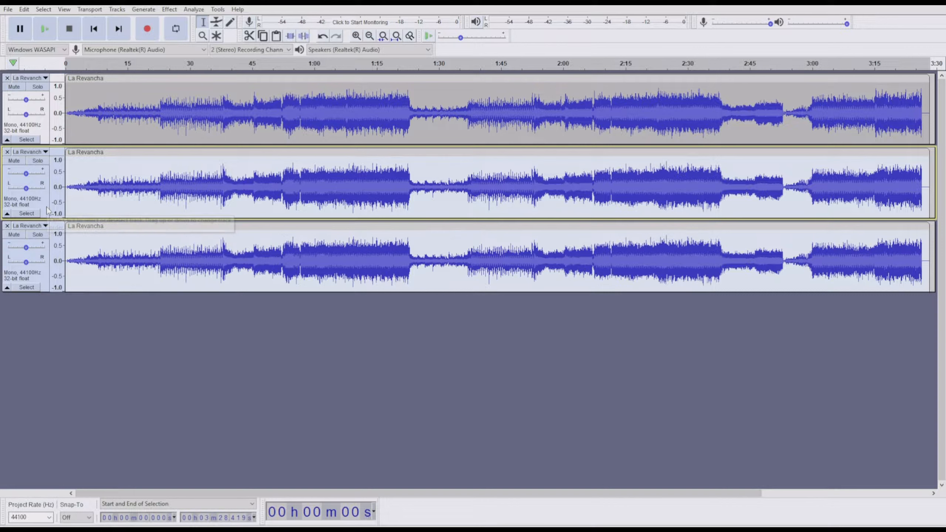
pyautogui.hotkey('ctrl', 'd')
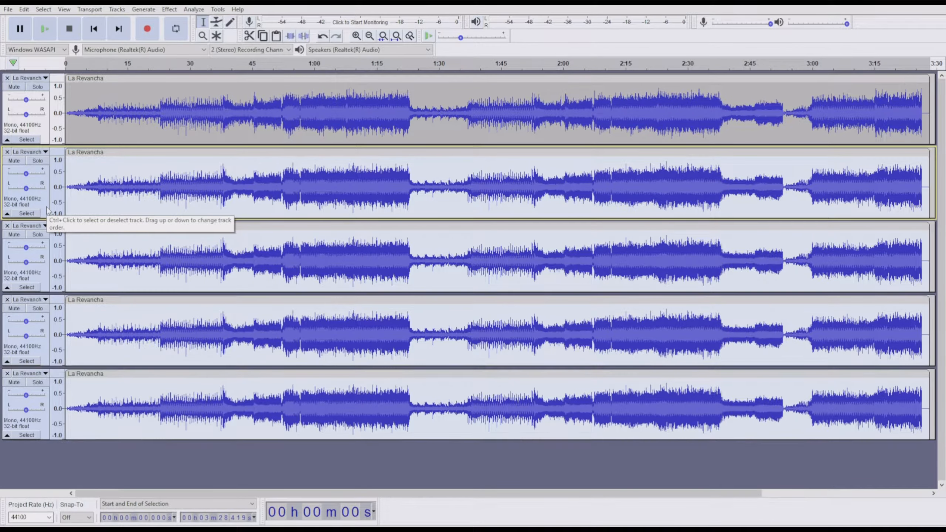
pyautogui.hotkey('ctrl', 'd')
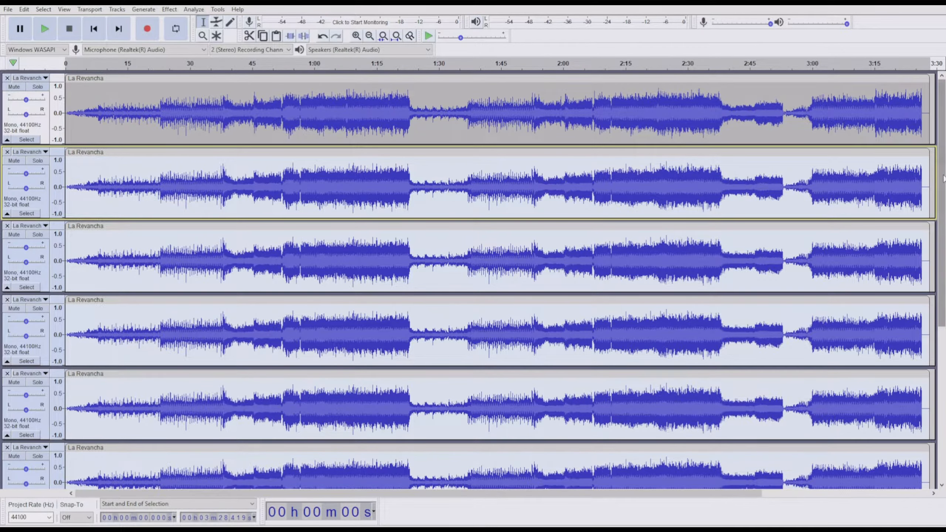
pyautogui.moveTo(944, 179); pyautogui.dragTo(930, 341)
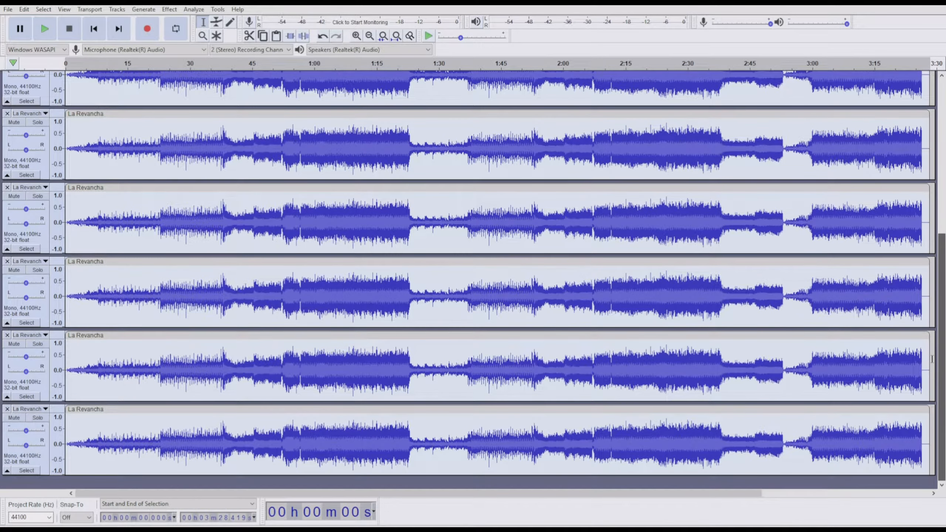
pyautogui.click(9, 409)
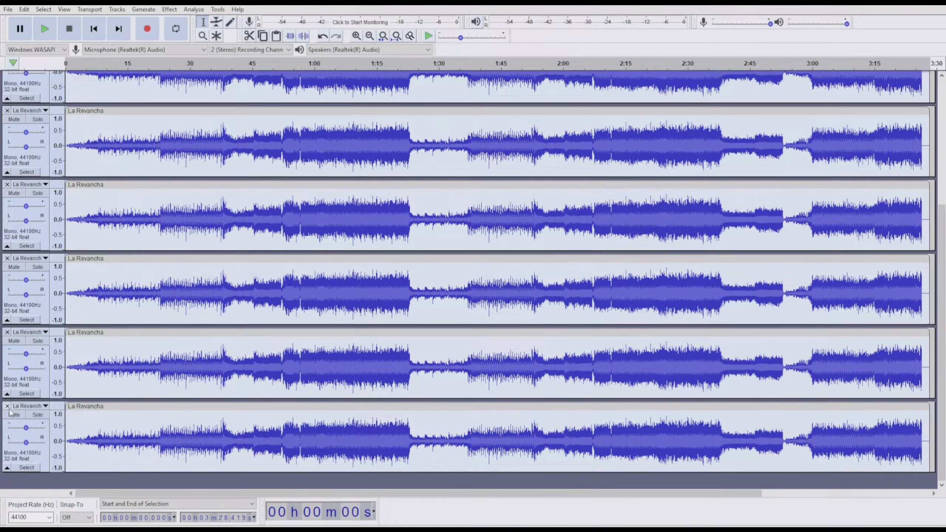
pyautogui.click(9, 409)
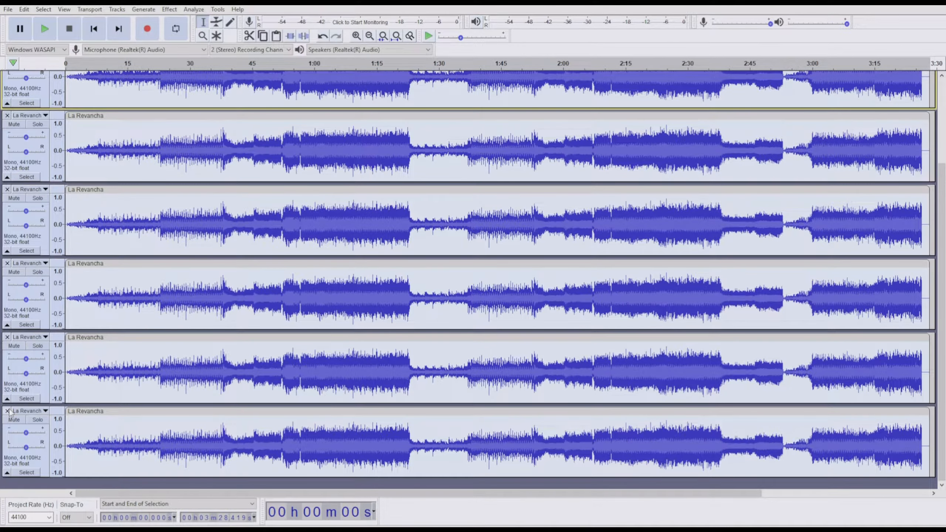
pyautogui.click(9, 410)
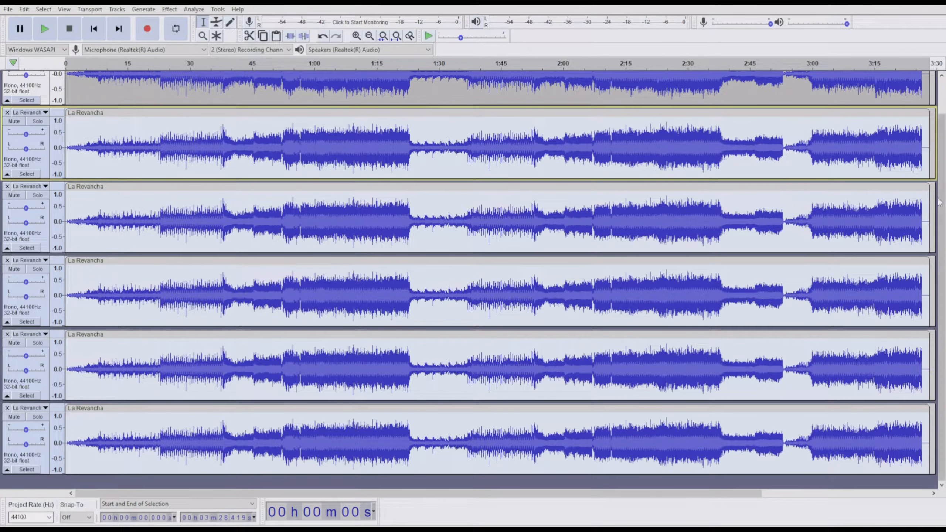
pyautogui.scroll(2, 939, 202)
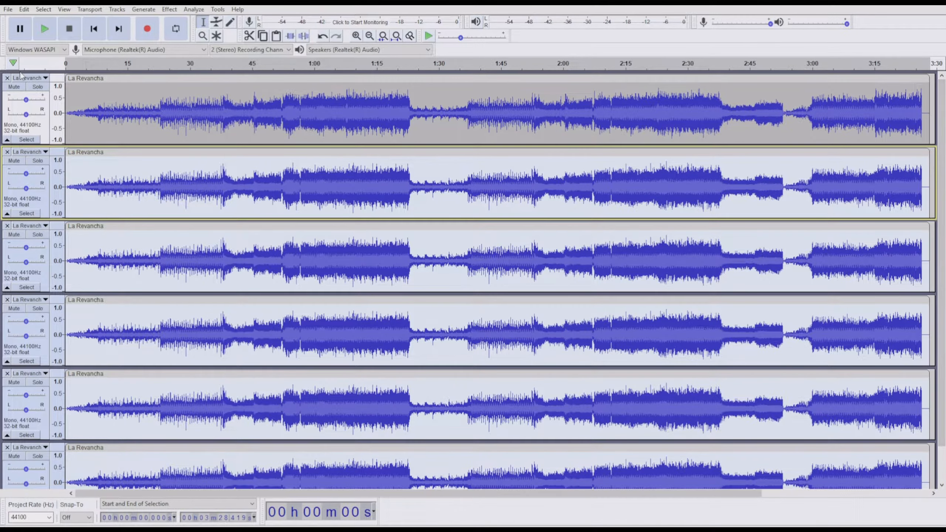
# Rename the first track to left
pyautogui.click(27, 83)
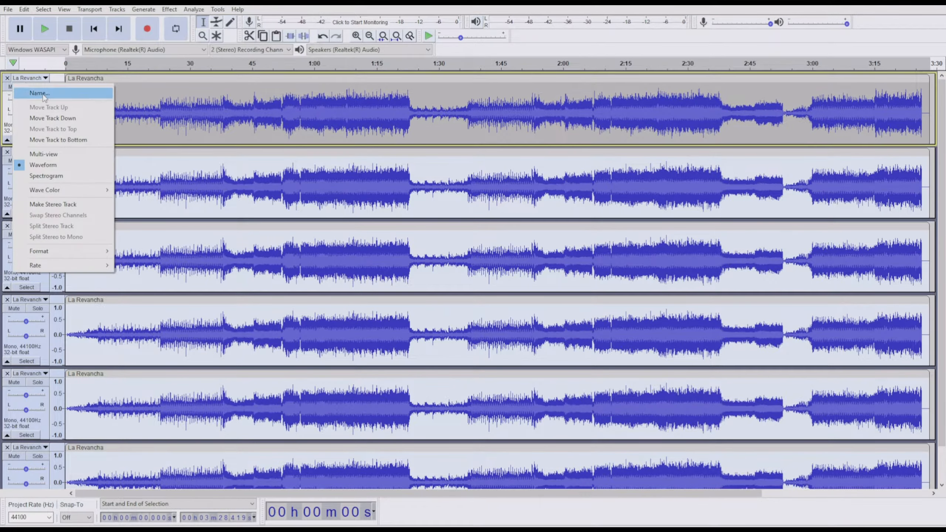
pyautogui.click(42, 94)
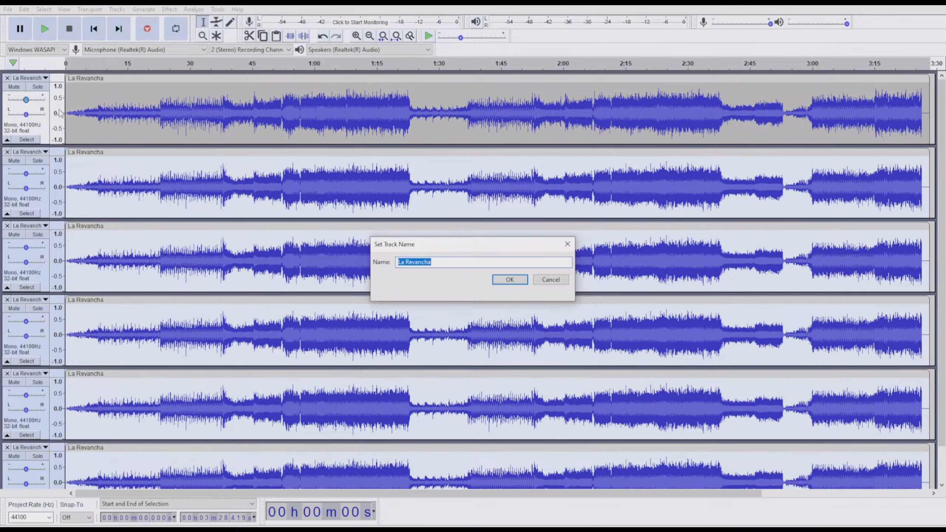
pyautogui.write('left')
pyautogui.click(526, 286)
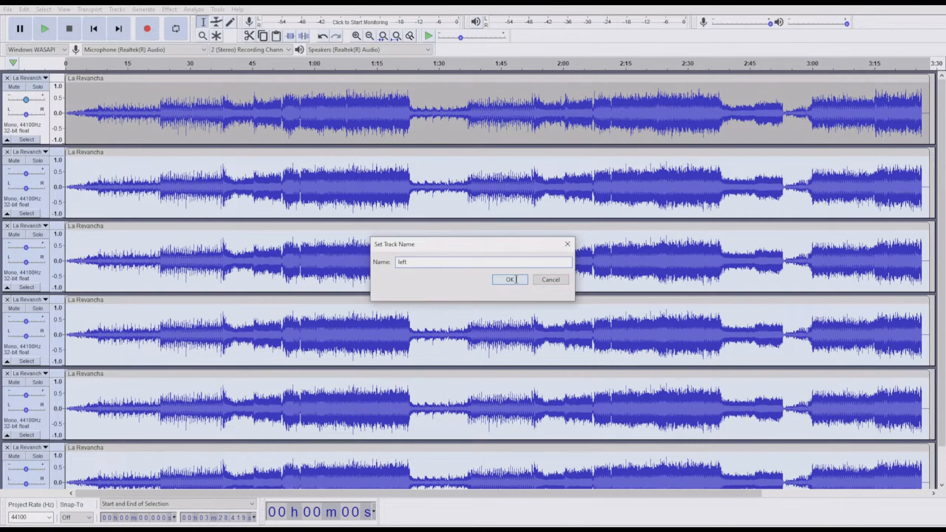
# Rename the second track to right
pyautogui.click(28, 152)
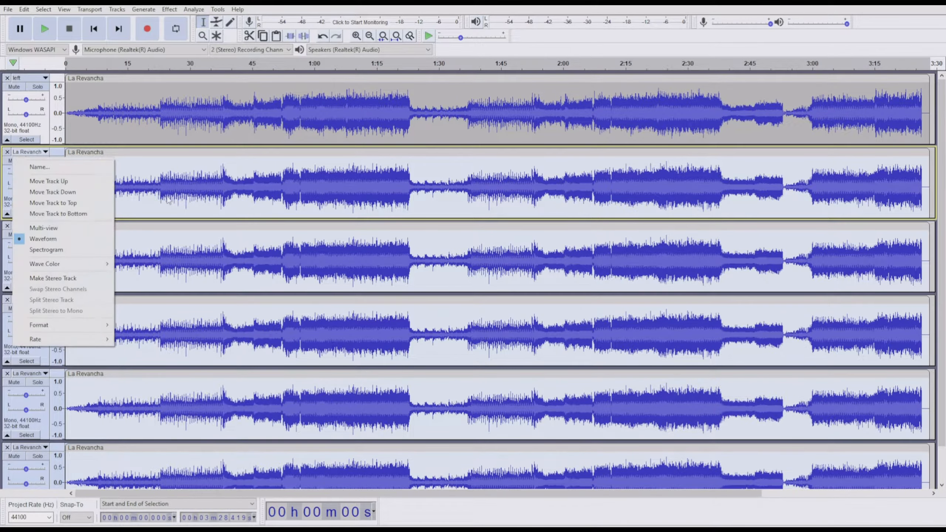
pyautogui.click(82, 168)
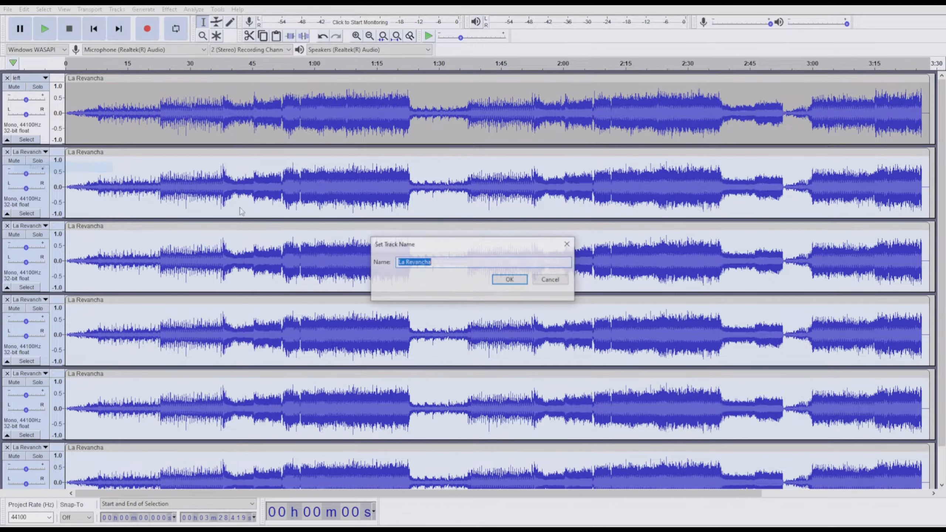
pyautogui.write('ri')
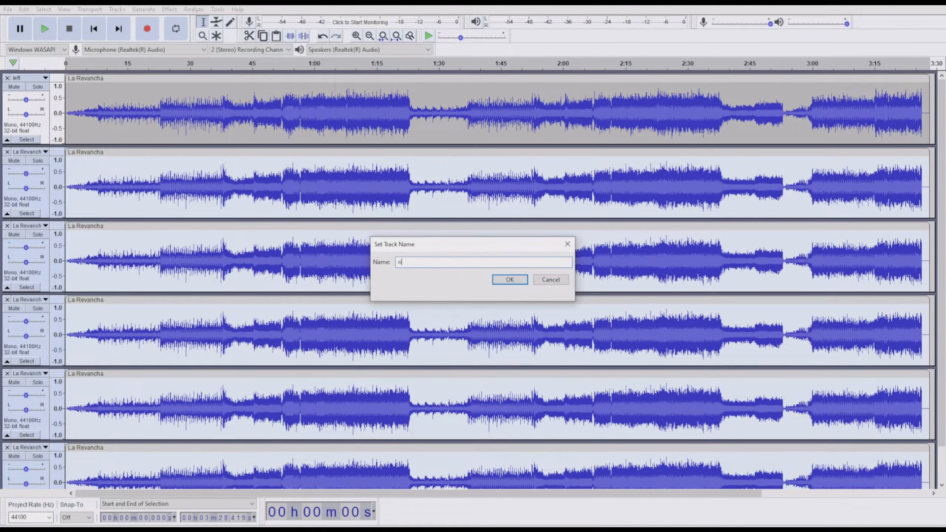
pyautogui.write('ght')
pyautogui.click(509, 280)
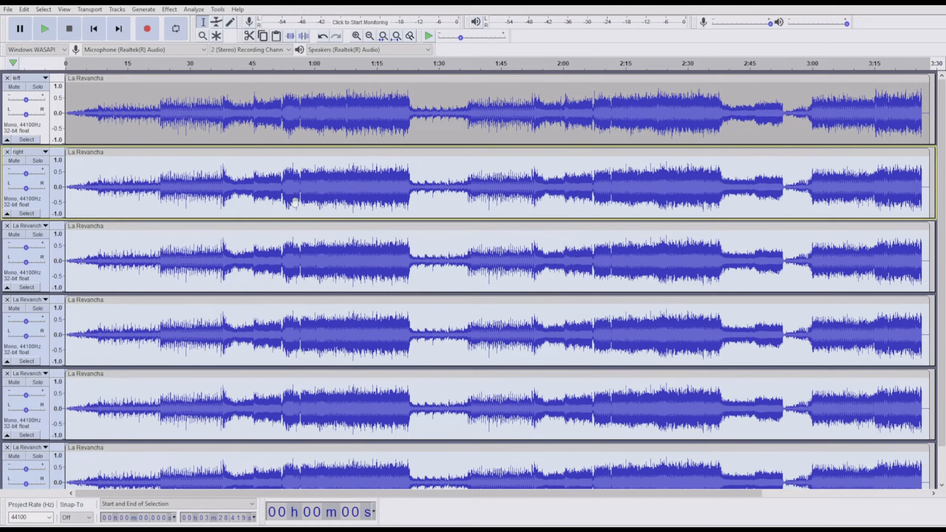
# Rename the third track to center
pyautogui.click(30, 226)
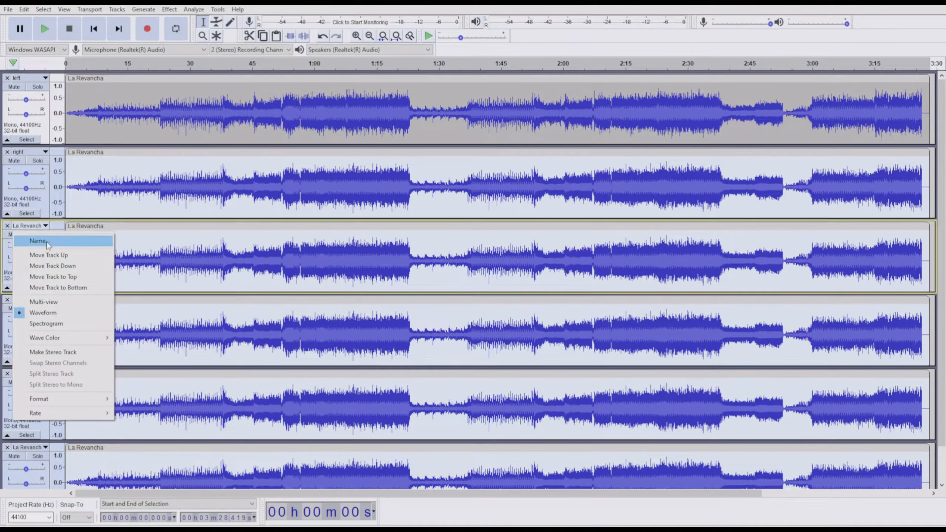
pyautogui.click(40, 241)
pyautogui.write('center')
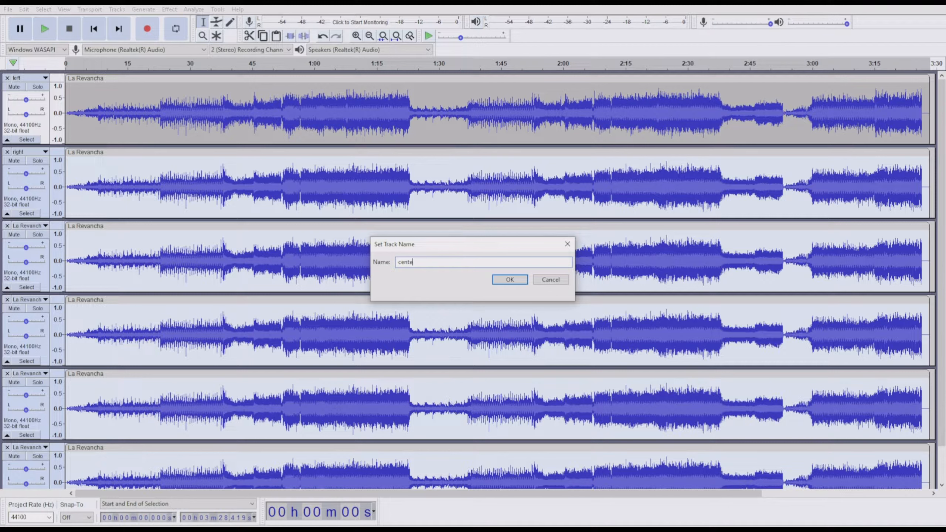
pyautogui.click(523, 278)
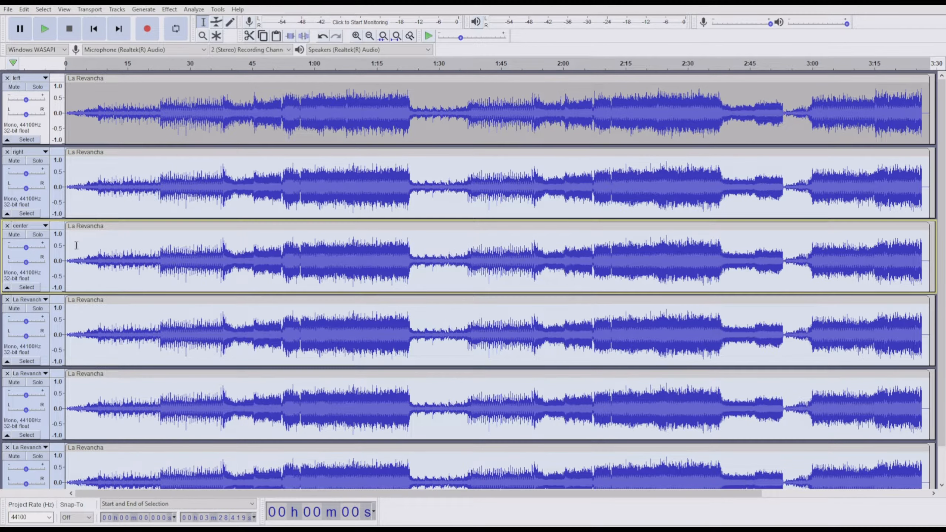
# Rename the fourth track to bass
pyautogui.click(27, 300)
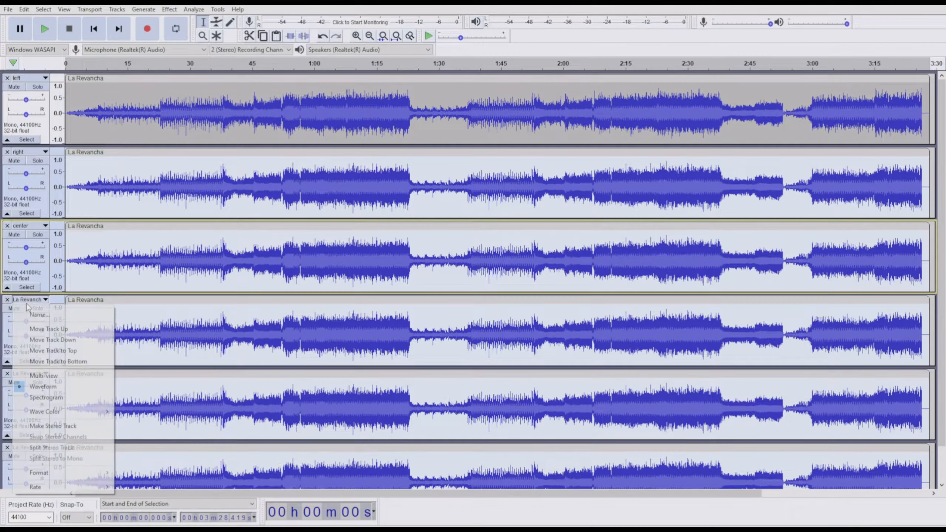
pyautogui.click(69, 315)
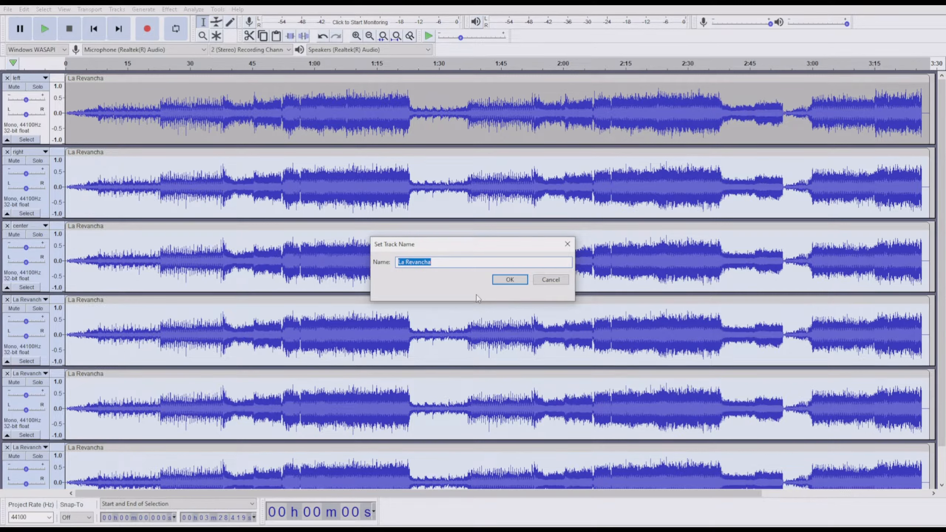
pyautogui.write('bass')
pyautogui.click(510, 280)
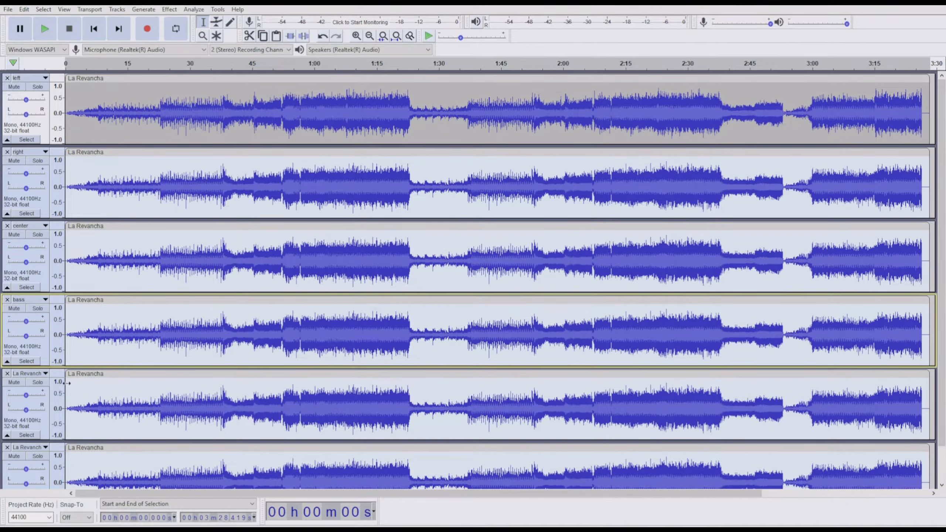
# Rename the fifth track to s left
pyautogui.click(25, 374)
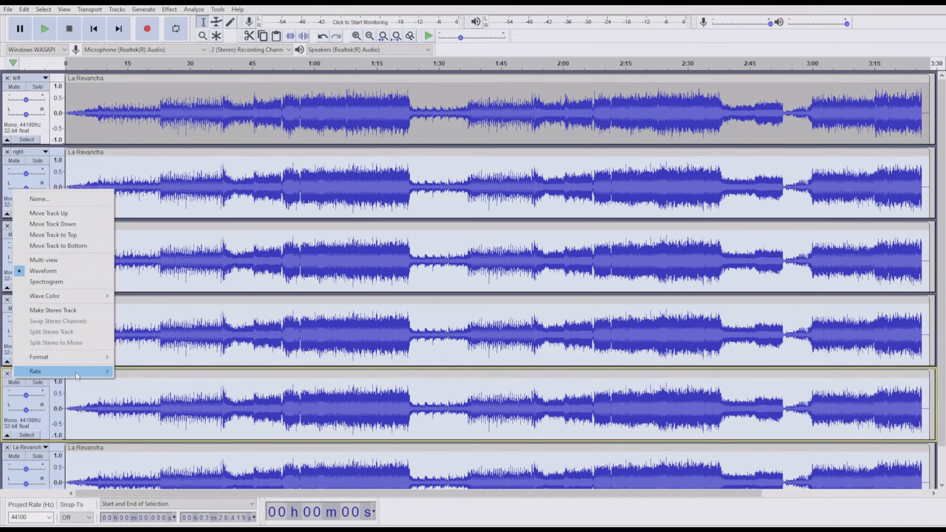
pyautogui.click(69, 202)
pyautogui.write('s left')
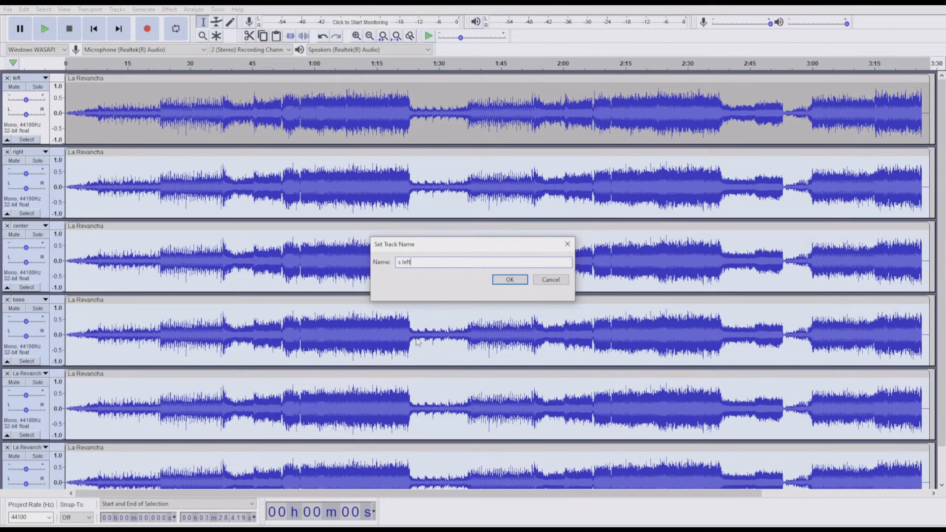
pyautogui.click(515, 283)
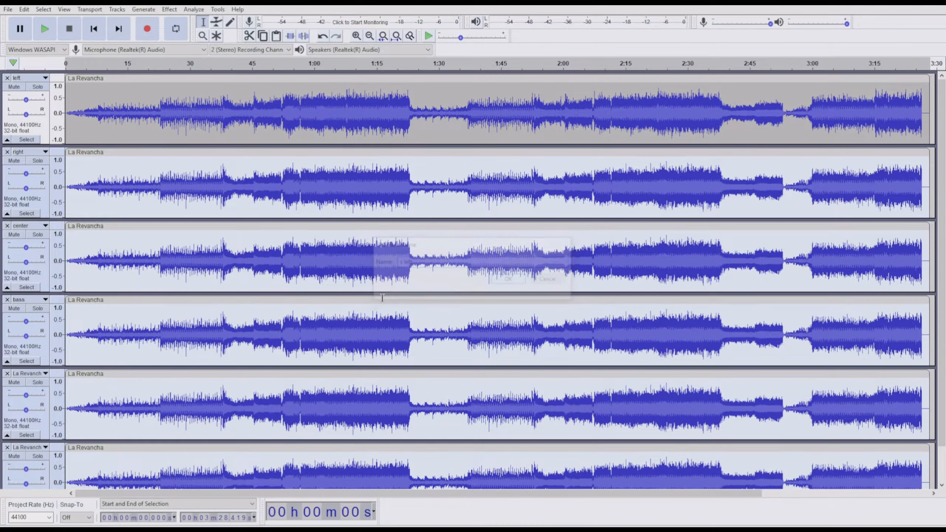
# Rename the sixth track to s right
pyautogui.click(26, 447)
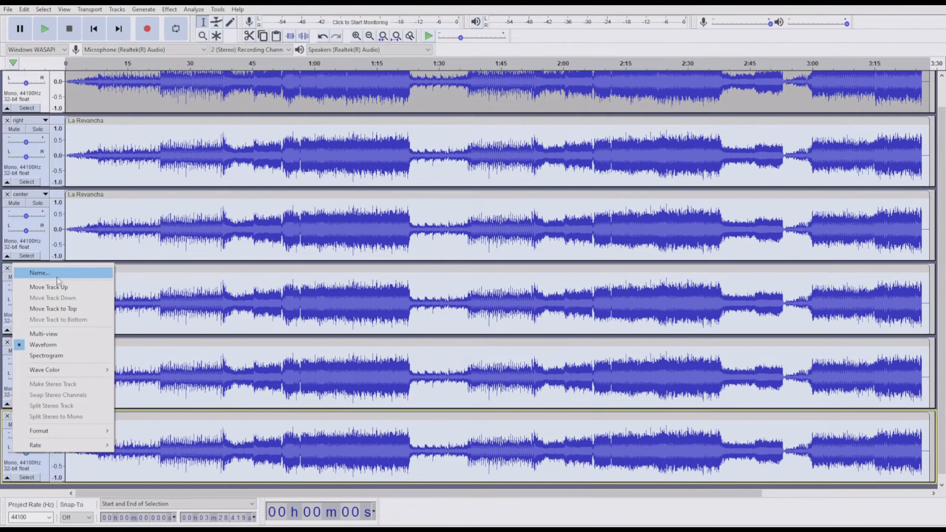
pyautogui.click(40, 273)
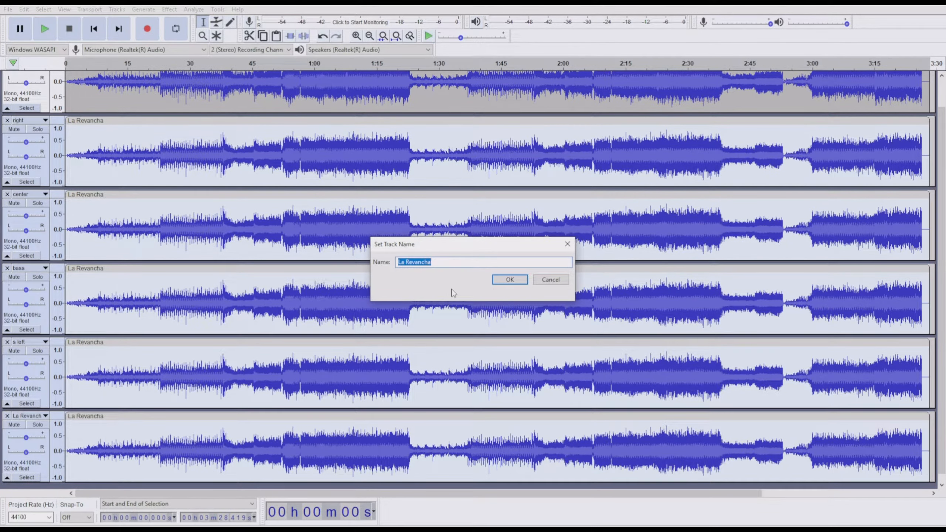
pyautogui.write('s right')
pyautogui.click(510, 280)
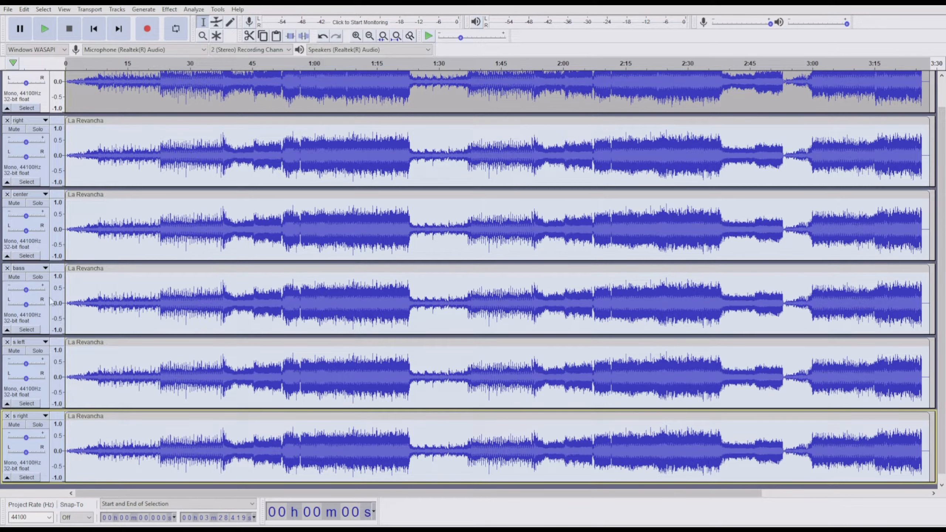
# Select the bass track and silence all of its audio
pyautogui.click(33, 330)
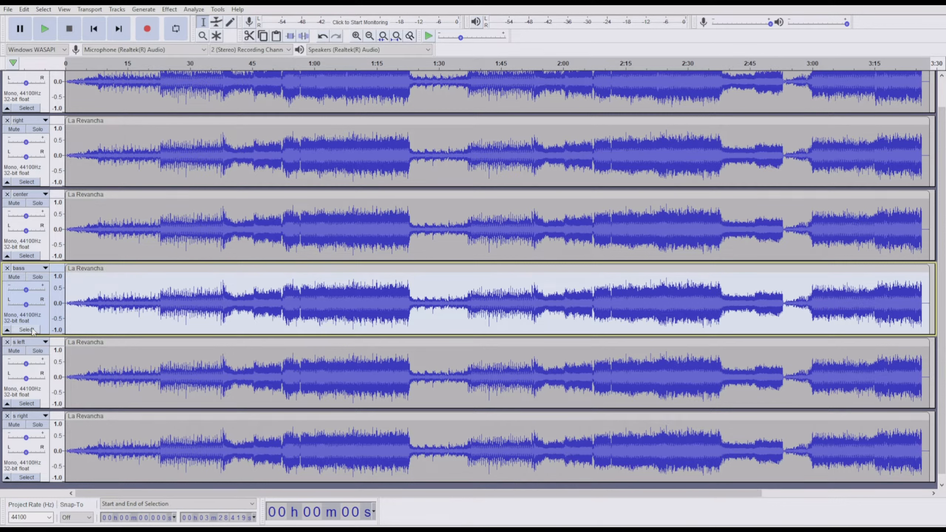
pyautogui.click(23, 13)
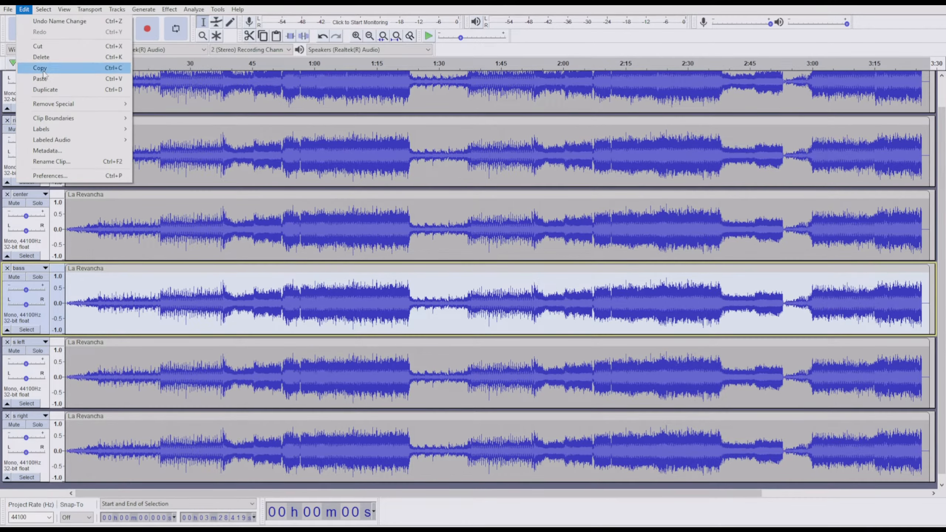
pyautogui.moveTo(45, 104)
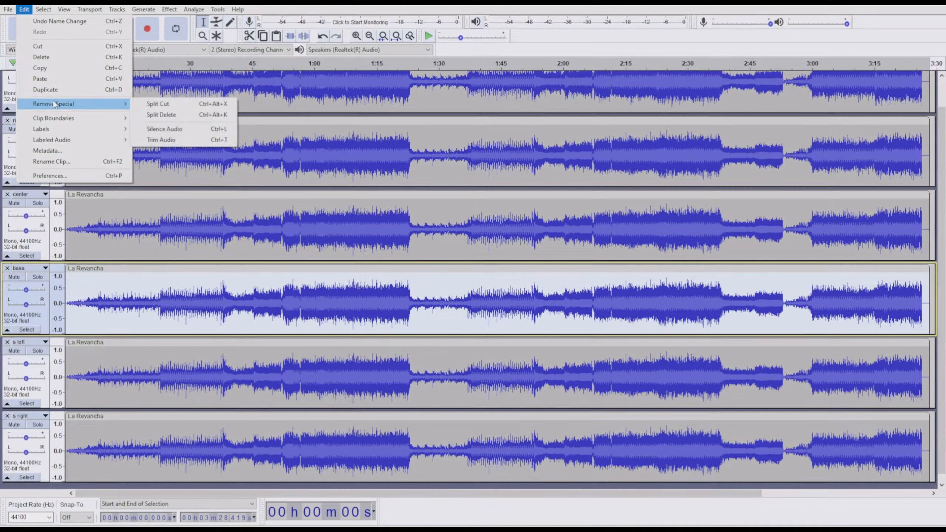
pyautogui.click(193, 133)
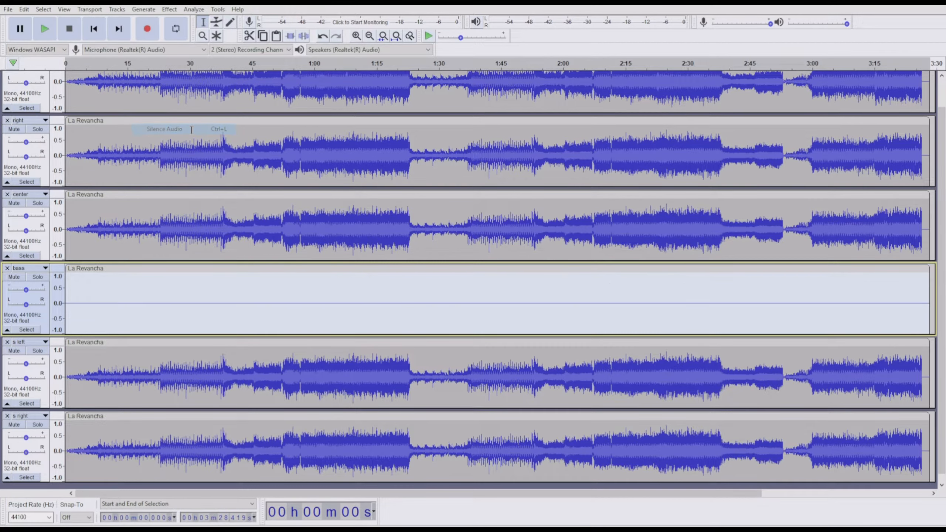
# Export the project as WAV named La Revancha.wav, keeping the six tracks on six output channels, and accept the empty metadata
pyautogui.click(8, 10)
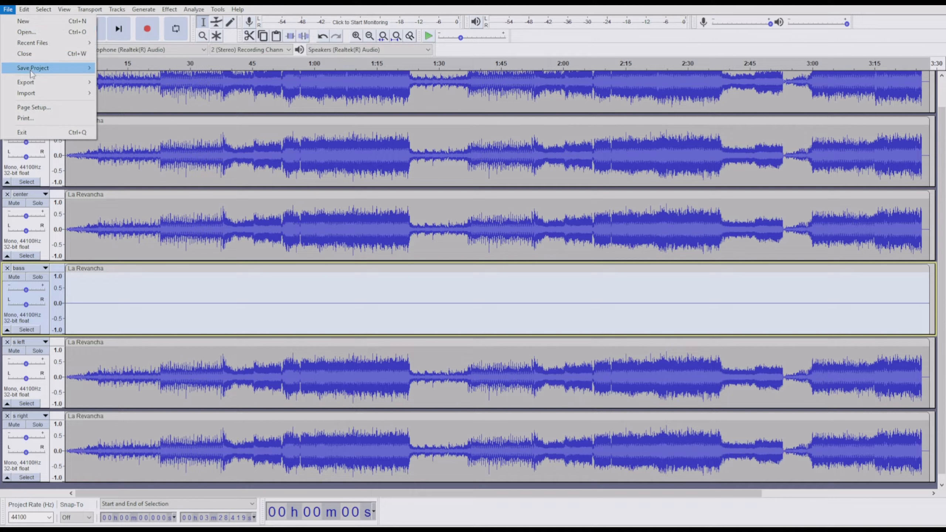
pyautogui.moveTo(38, 87)
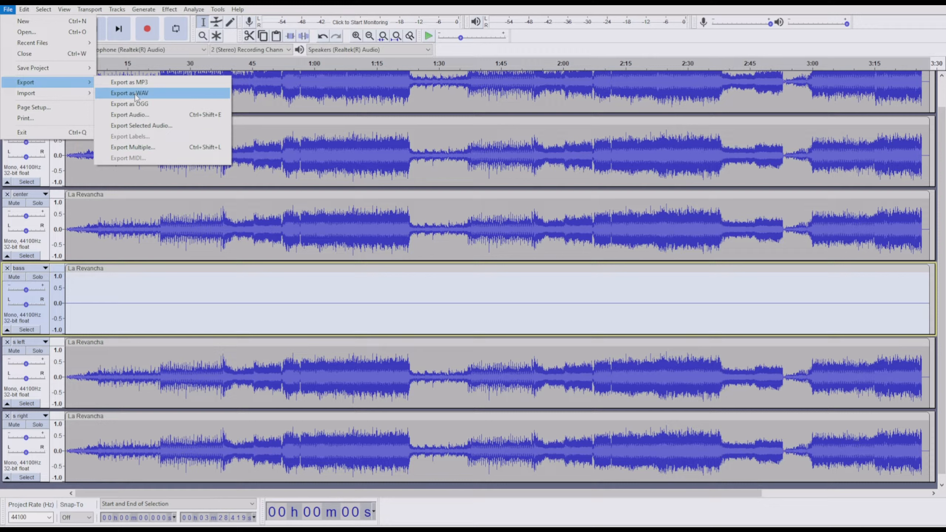
pyautogui.click(135, 95)
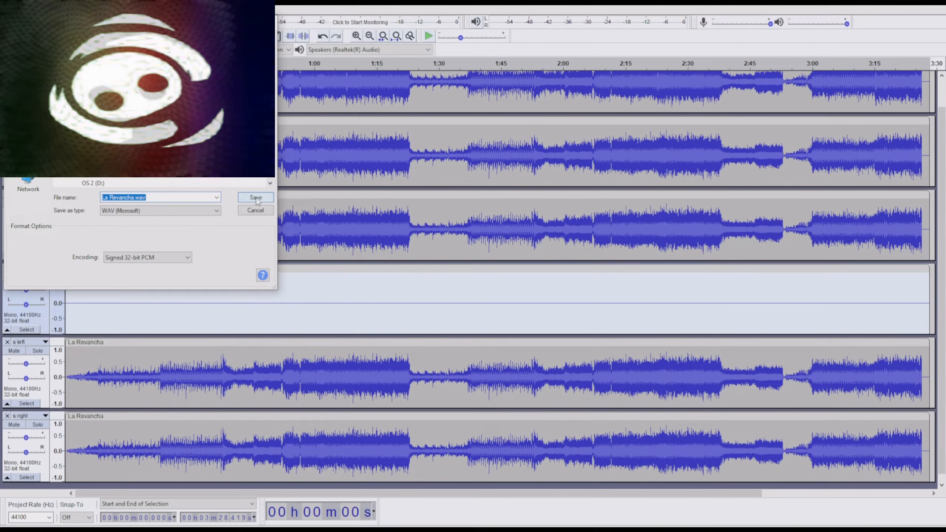
pyautogui.click(256, 197)
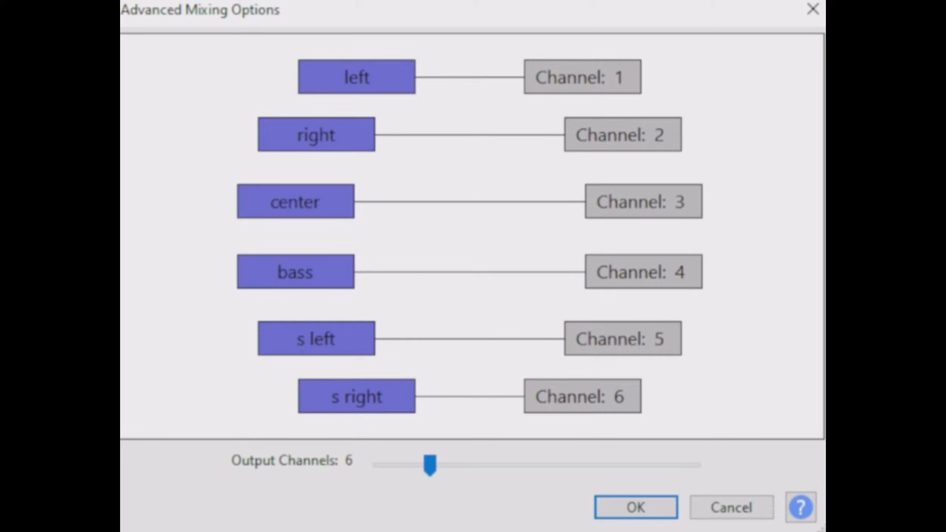
pyautogui.click(652, 512)
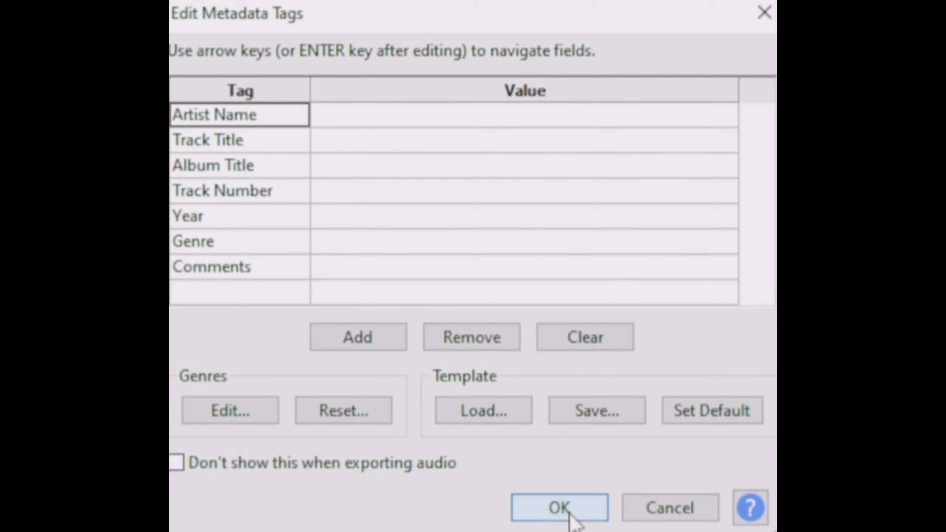
pyautogui.click(569, 514)
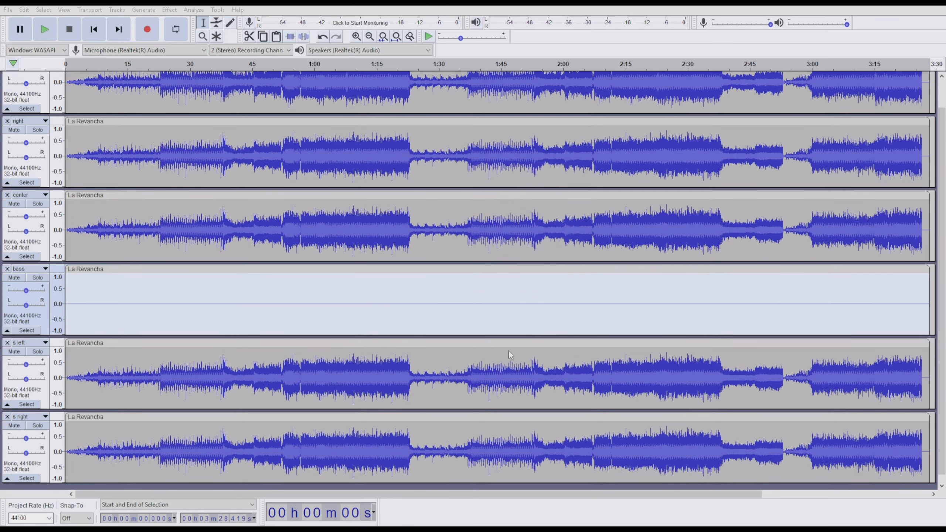